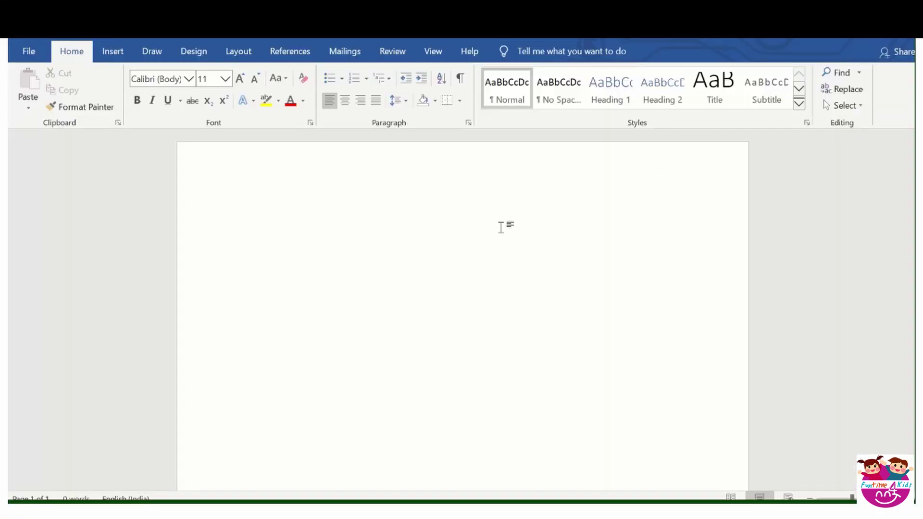
Insert a WordArt box in the first, plain black style, showing 'Your text here'.
{"action": "left_click", "coordinate": [120, 61]}
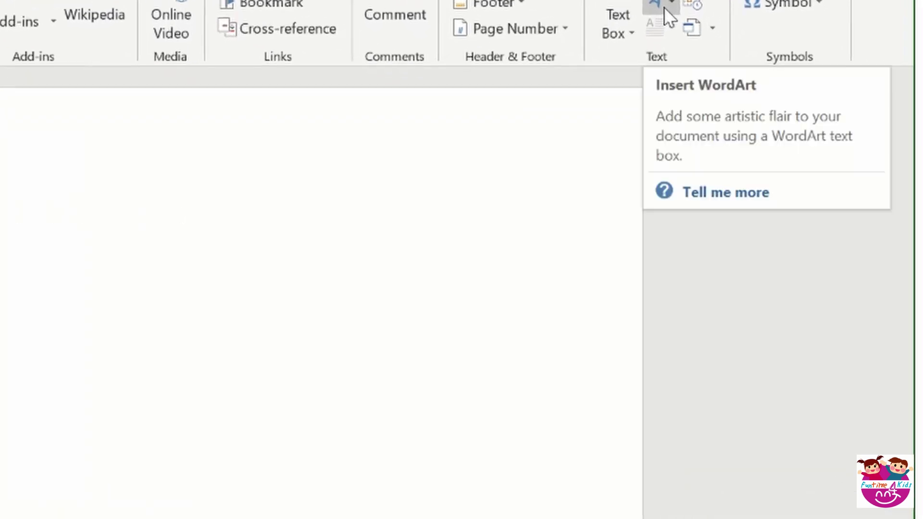
{"action": "left_click", "coordinate": [665, 8]}
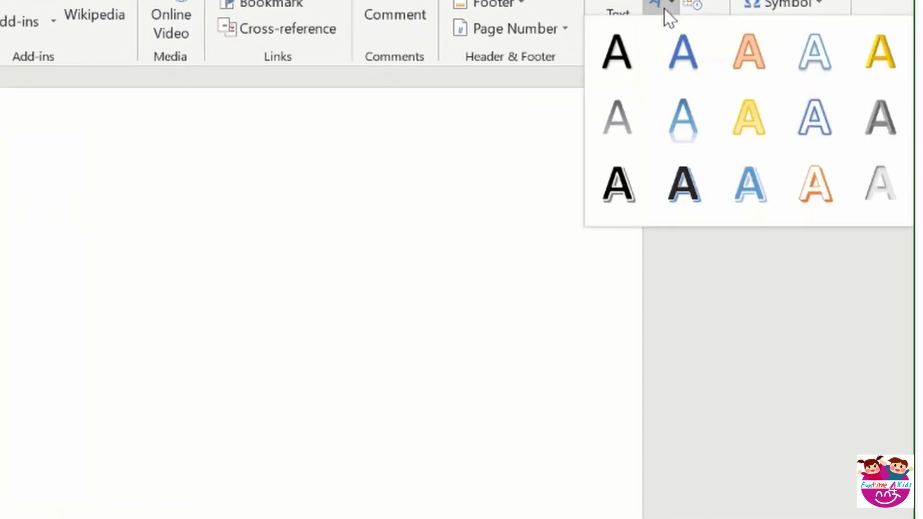
{"action": "left_click", "coordinate": [622, 71]}
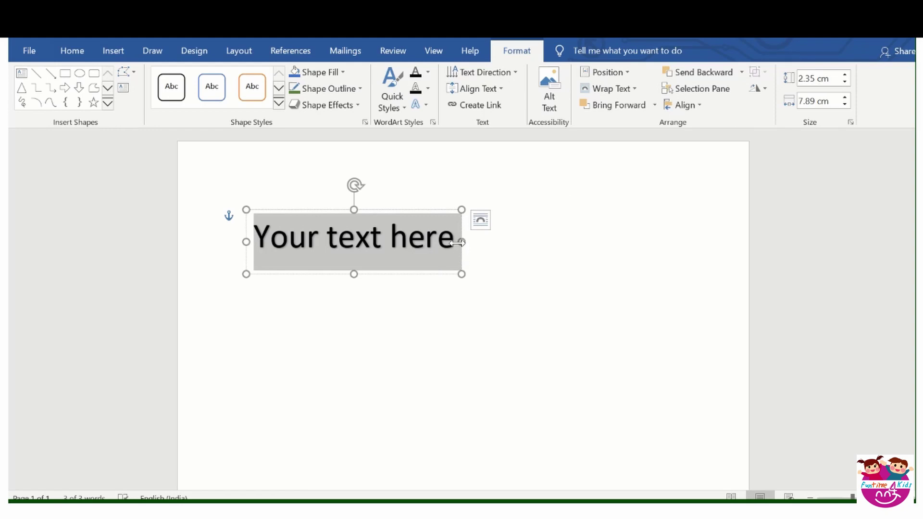
Replace the WordArt placeholder text with the word 'Welcome'.
{"action": "key", "text": "BackSpace"}
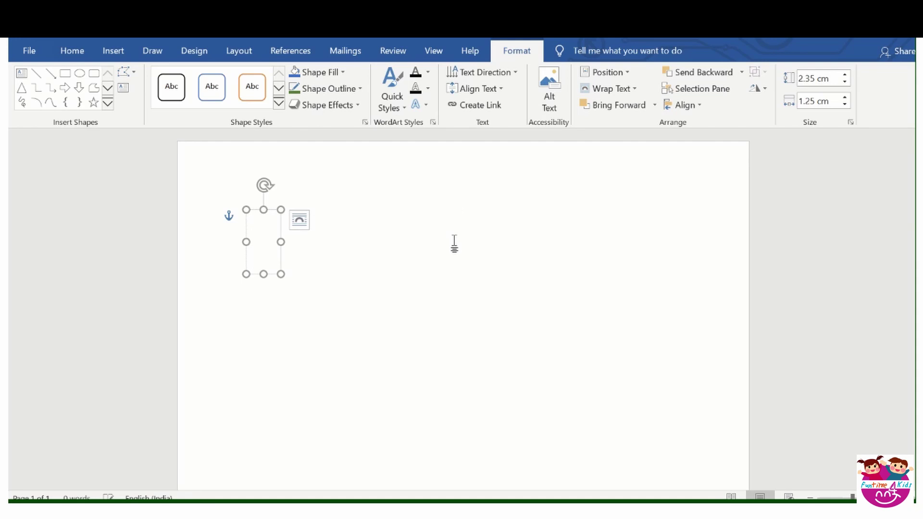
{"action": "type", "text": "Welcom"}
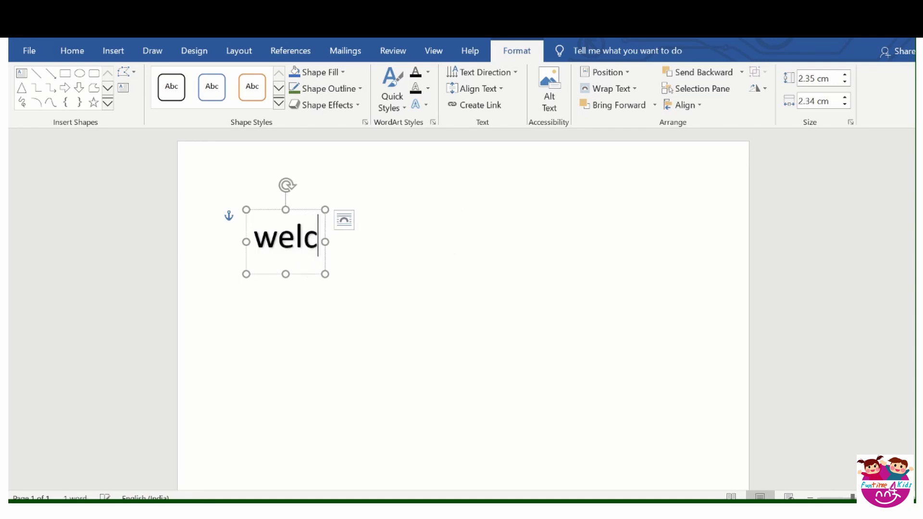
{"action": "type", "text": "e"}
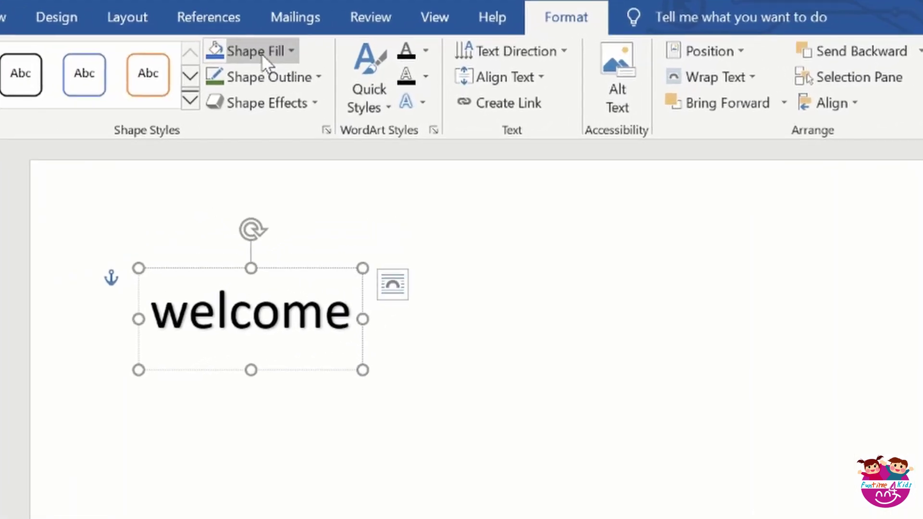
Give the welcome WordArt box a solid blue theme-colour shape fill.
{"action": "left_click", "coordinate": [322, 73]}
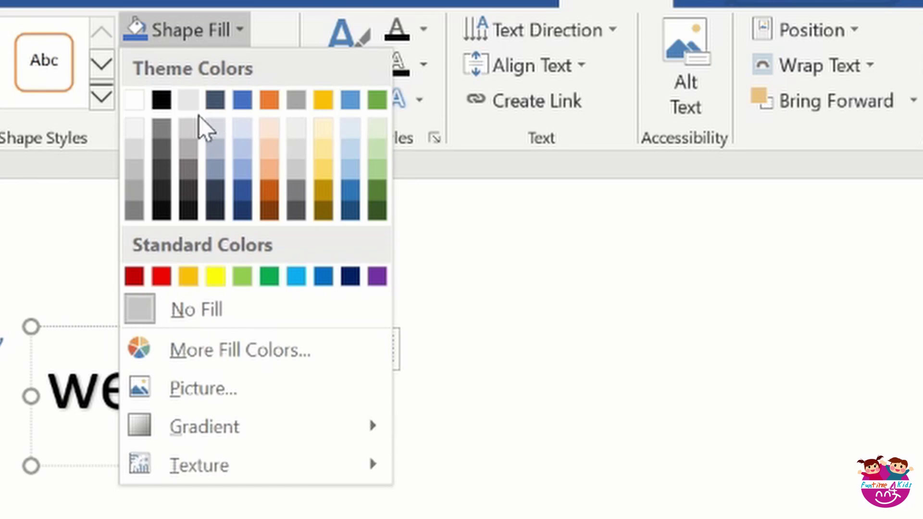
{"action": "left_click", "coordinate": [243, 100]}
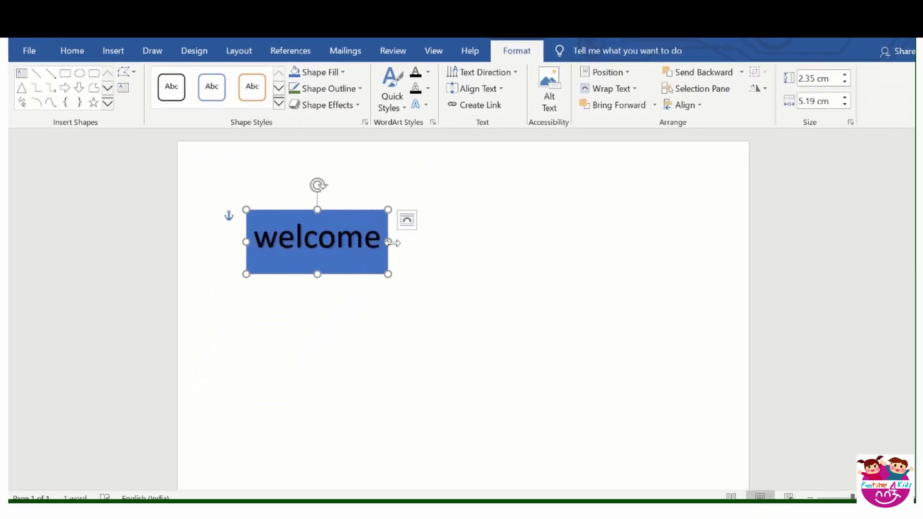
{"action": "left_click", "coordinate": [426, 223]}
{"action": "left_click", "coordinate": [106, 49]}
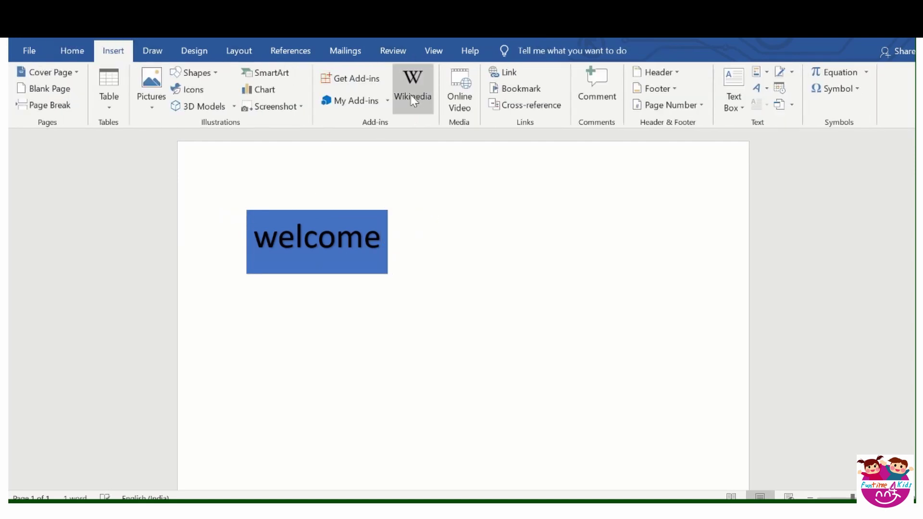
Outline the blue welcome box in Orange, Accent 2.
{"action": "left_click", "coordinate": [380, 257]}
{"action": "left_click", "coordinate": [515, 50]}
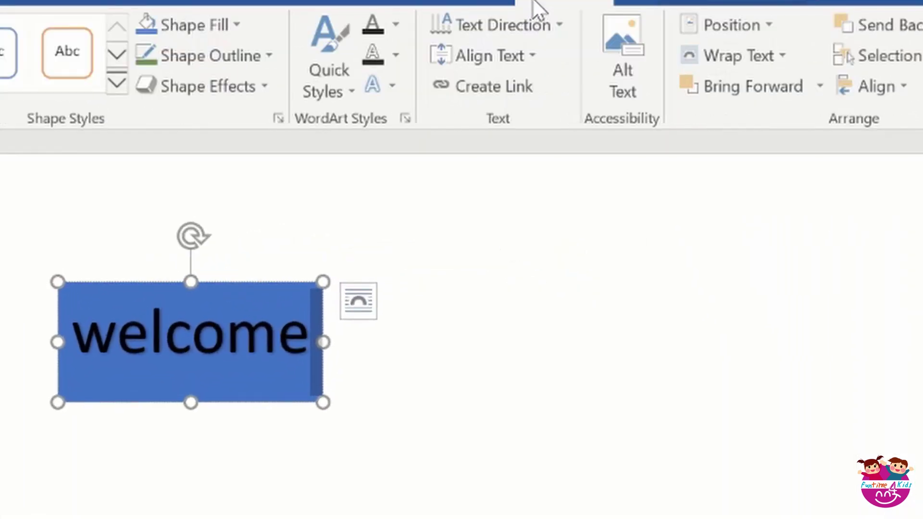
{"action": "left_click", "coordinate": [267, 53]}
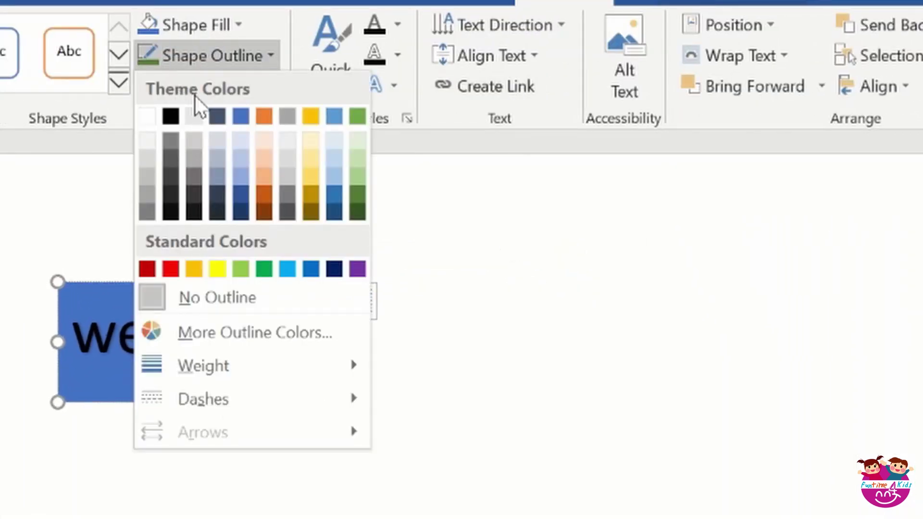
{"action": "left_click", "coordinate": [269, 120]}
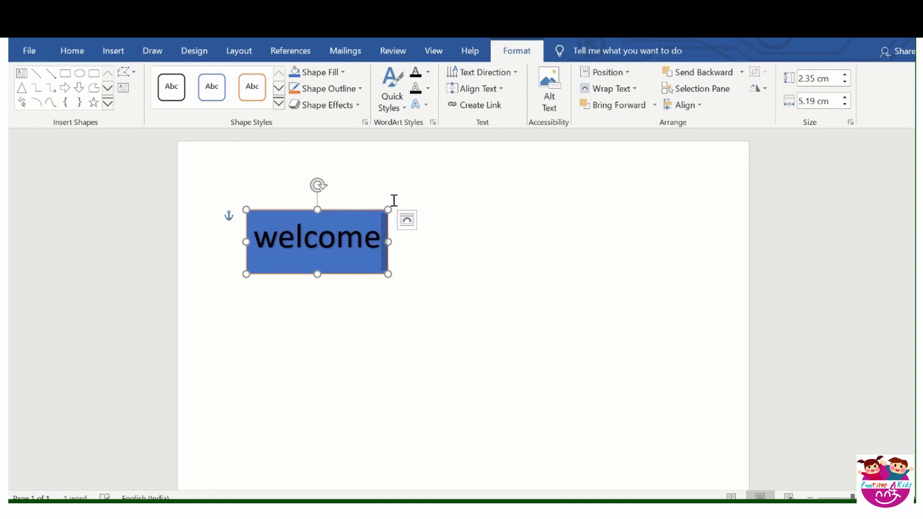
{"action": "left_click", "coordinate": [388, 195]}
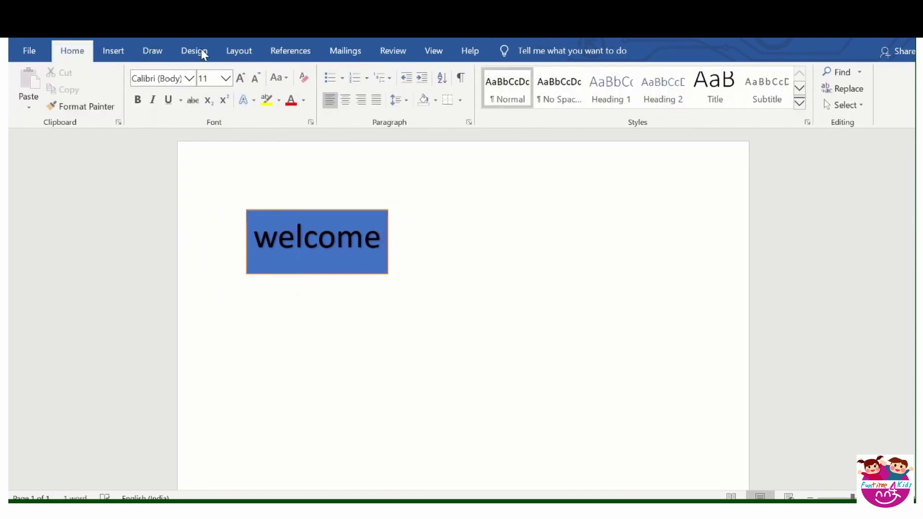
Apply an Outer shadow preset from Shape Effects to the welcome box.
{"action": "double_click", "coordinate": [350, 234]}
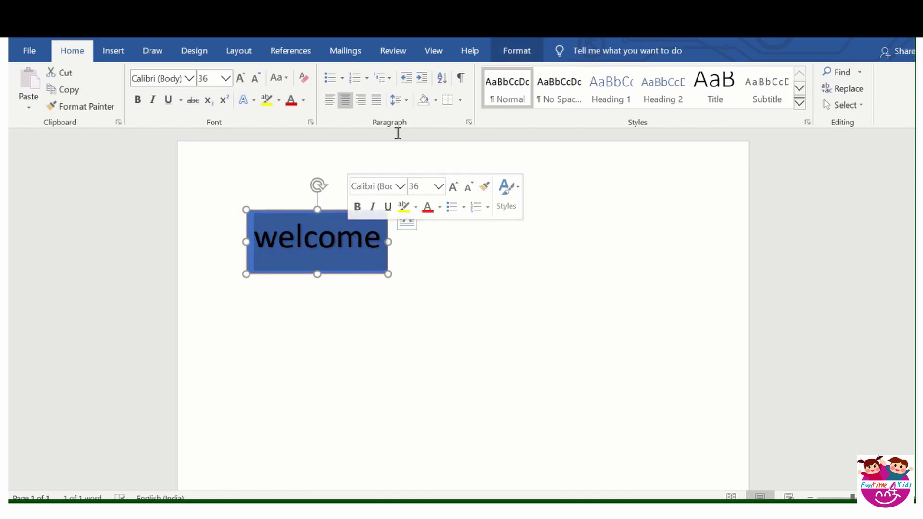
{"action": "left_click", "coordinate": [517, 51]}
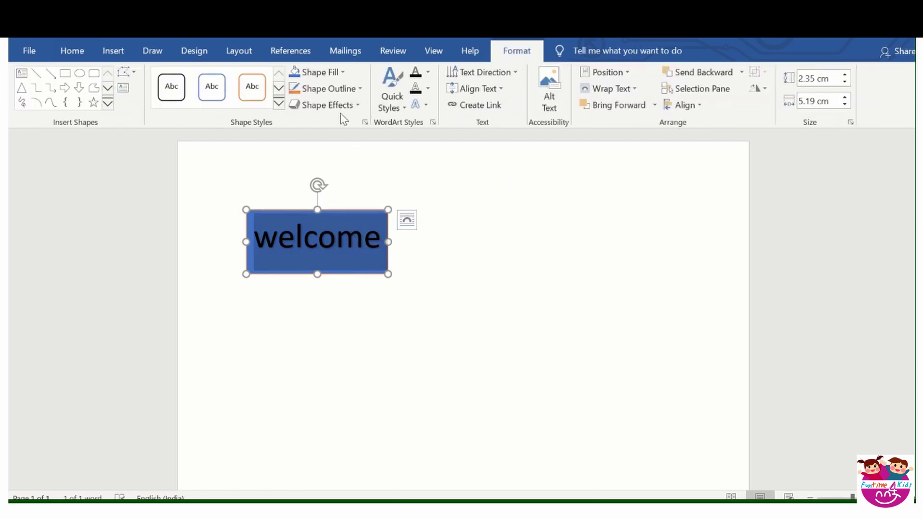
{"action": "left_click", "coordinate": [329, 105]}
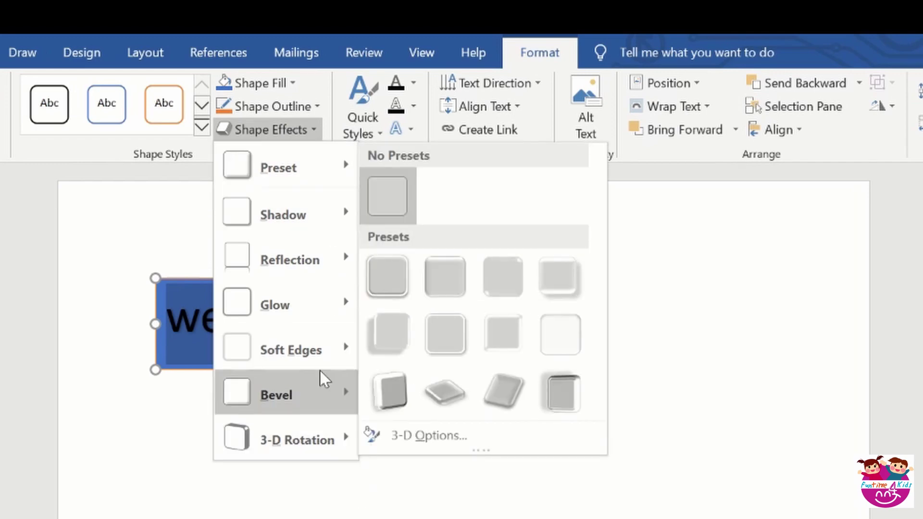
{"action": "mouse_move", "coordinate": [295, 221]}
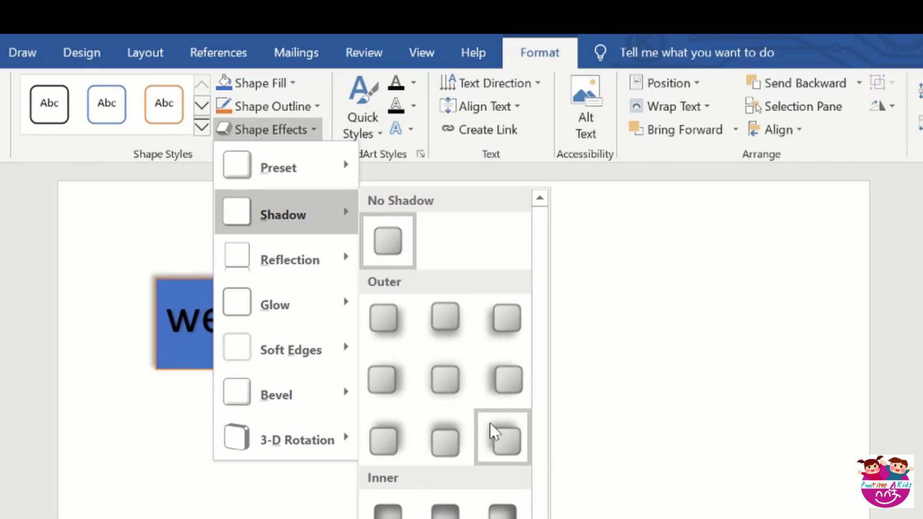
{"action": "left_click", "coordinate": [442, 314]}
{"action": "left_click", "coordinate": [348, 442]}
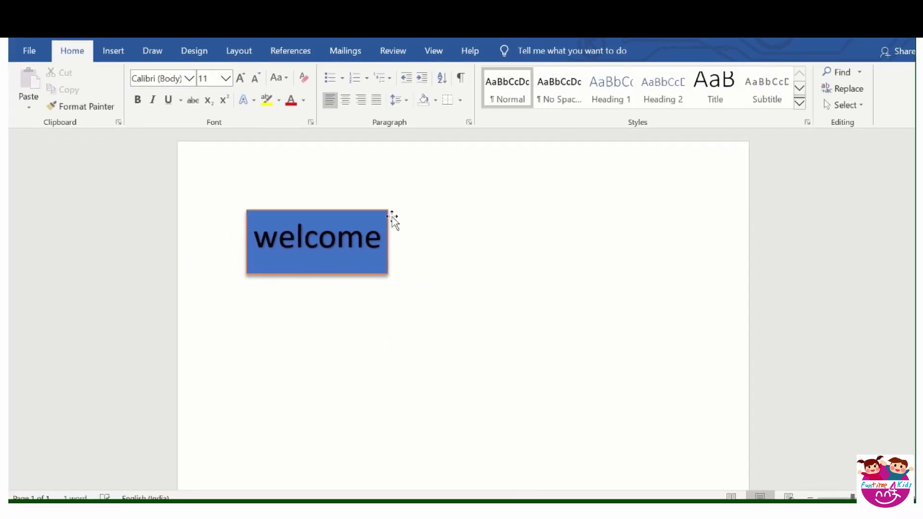
Add a Half Reflection: Touching shape effect beneath the welcome box.
{"action": "left_click", "coordinate": [364, 247]}
{"action": "left_click", "coordinate": [511, 52]}
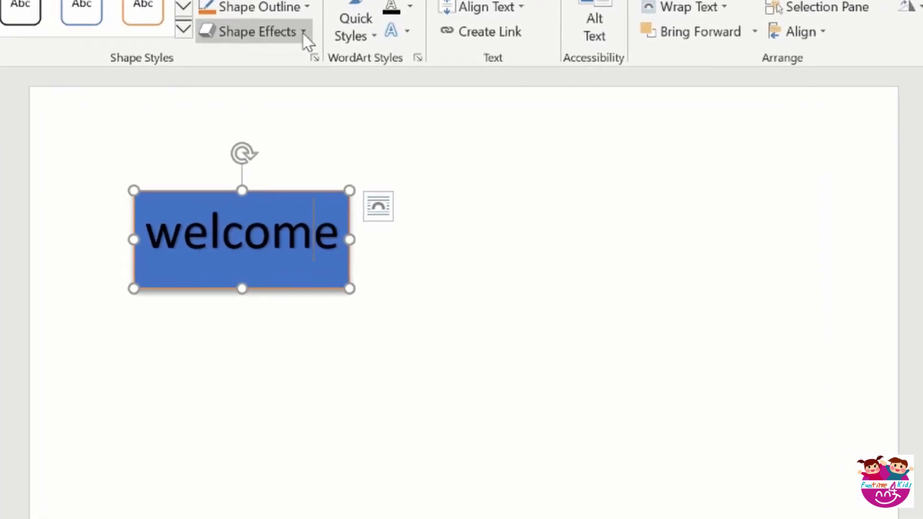
{"action": "left_click", "coordinate": [327, 104]}
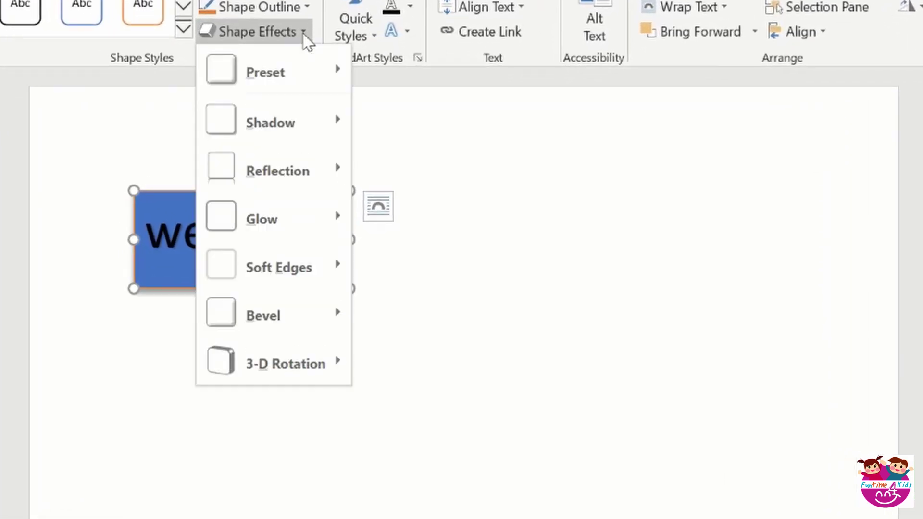
{"action": "mouse_move", "coordinate": [287, 181]}
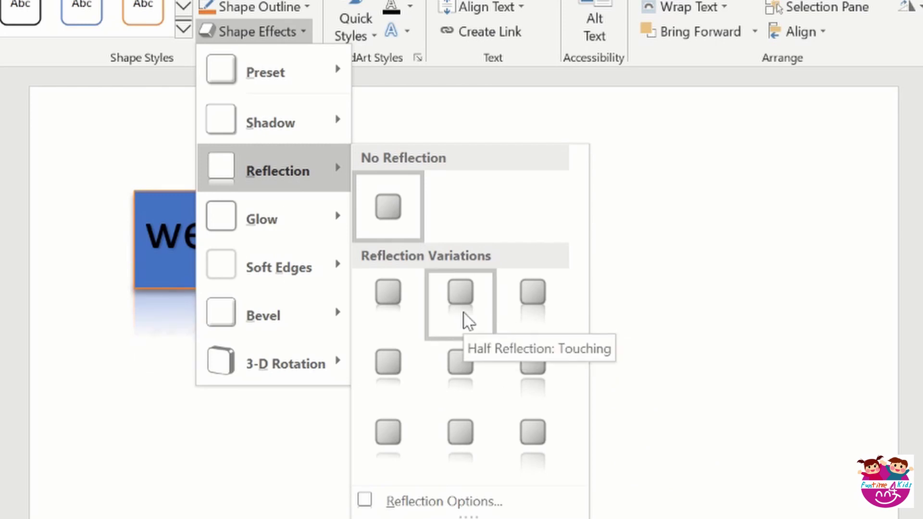
{"action": "left_click", "coordinate": [465, 318]}
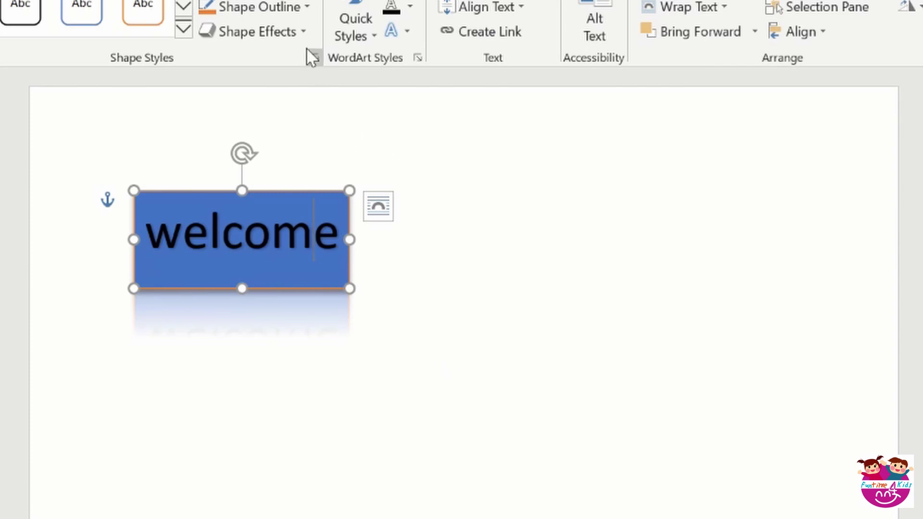
Apply a green Glow Variation around the welcome box.
{"action": "left_click", "coordinate": [303, 30]}
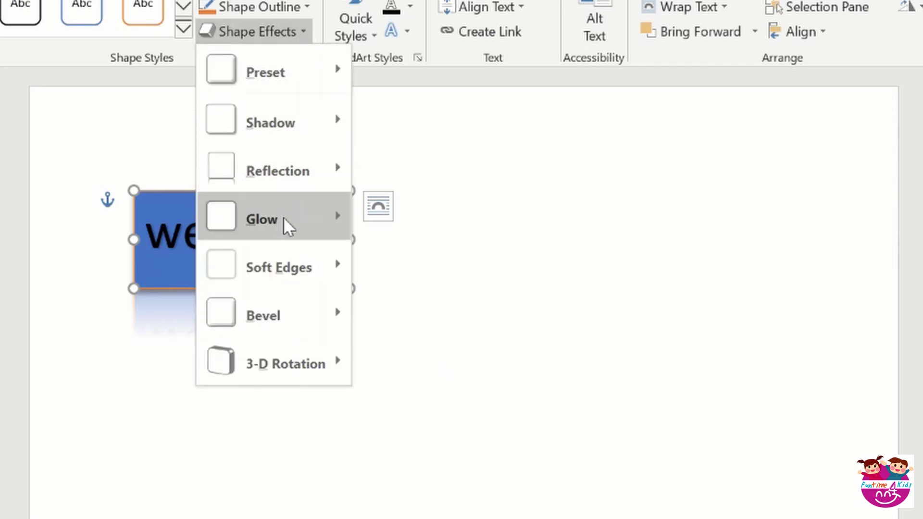
{"action": "mouse_move", "coordinate": [284, 219]}
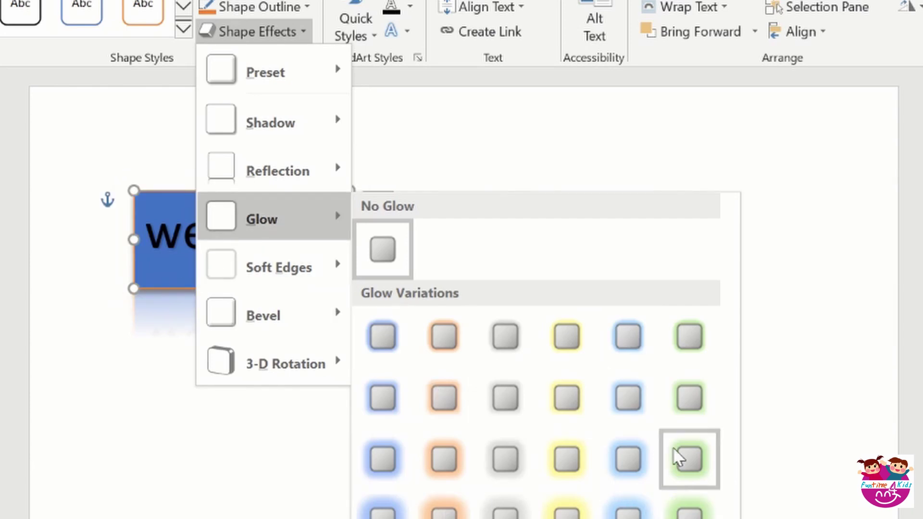
{"action": "left_click", "coordinate": [684, 409]}
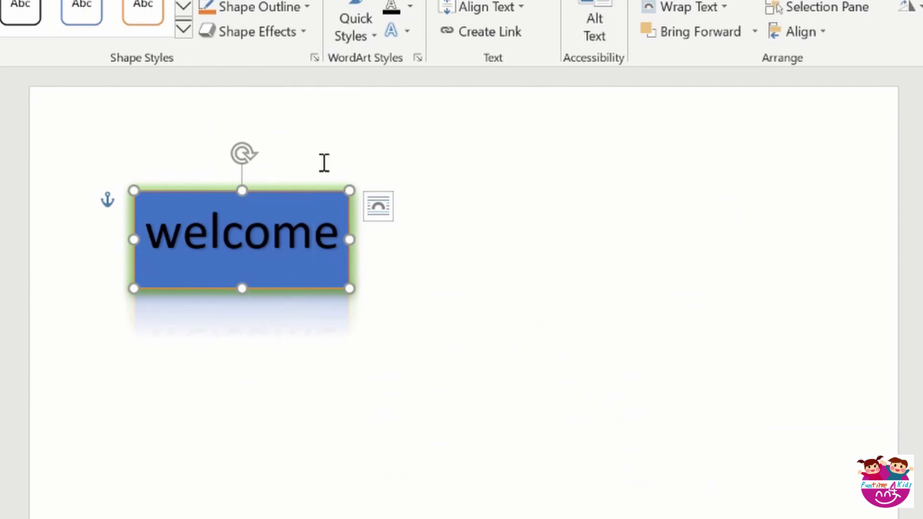
{"action": "left_click", "coordinate": [191, 162]}
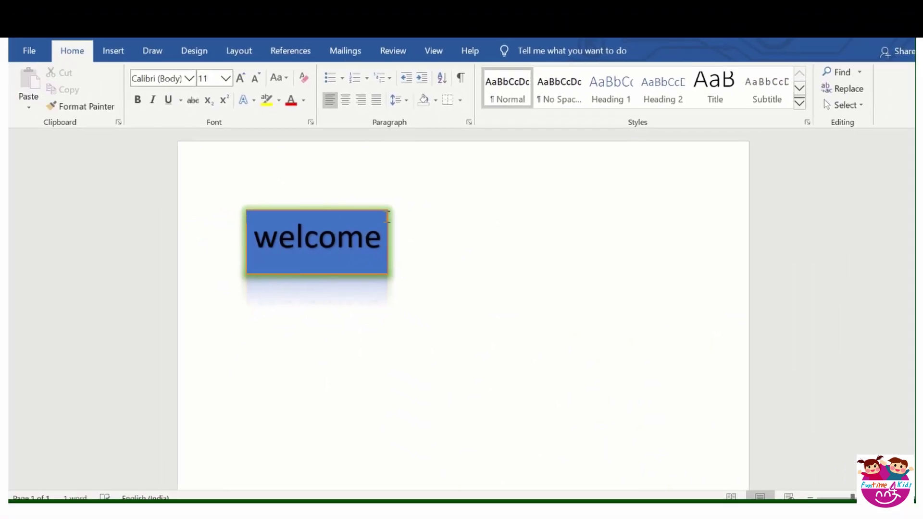
Set the text fill of the 'welcome' letters to black.
{"action": "left_click", "coordinate": [361, 253]}
{"action": "left_click", "coordinate": [517, 50]}
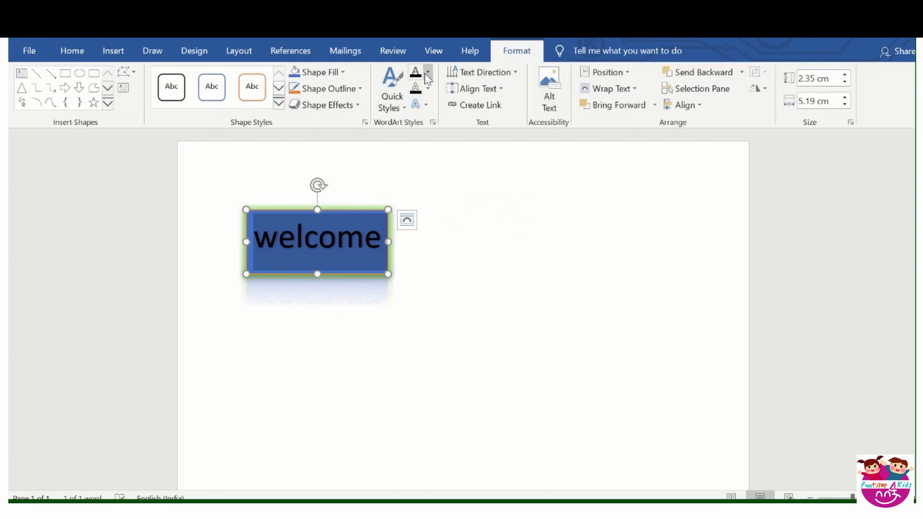
{"action": "left_click", "coordinate": [427, 73]}
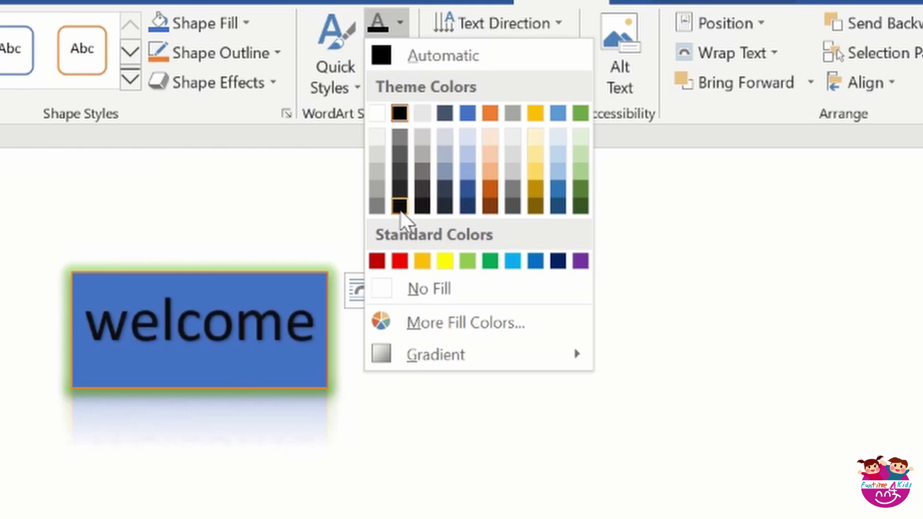
{"action": "left_click", "coordinate": [400, 208]}
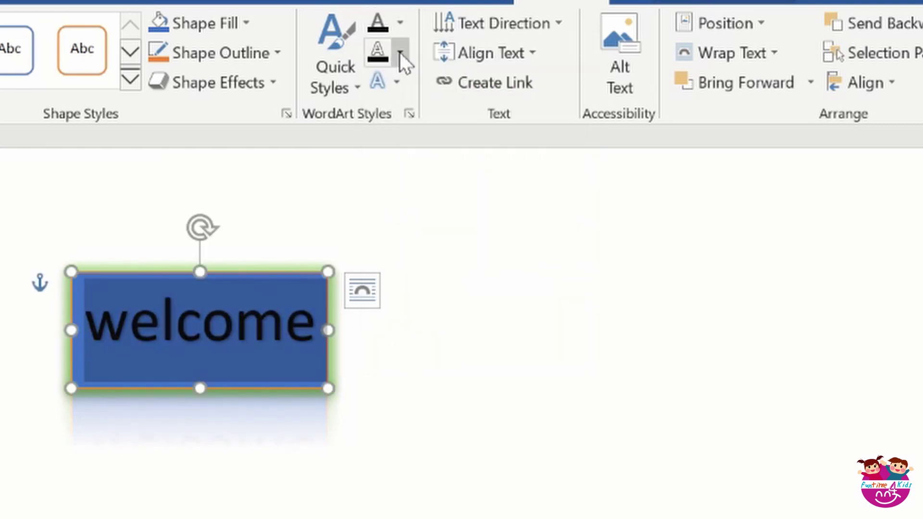
{"action": "left_click", "coordinate": [400, 51]}
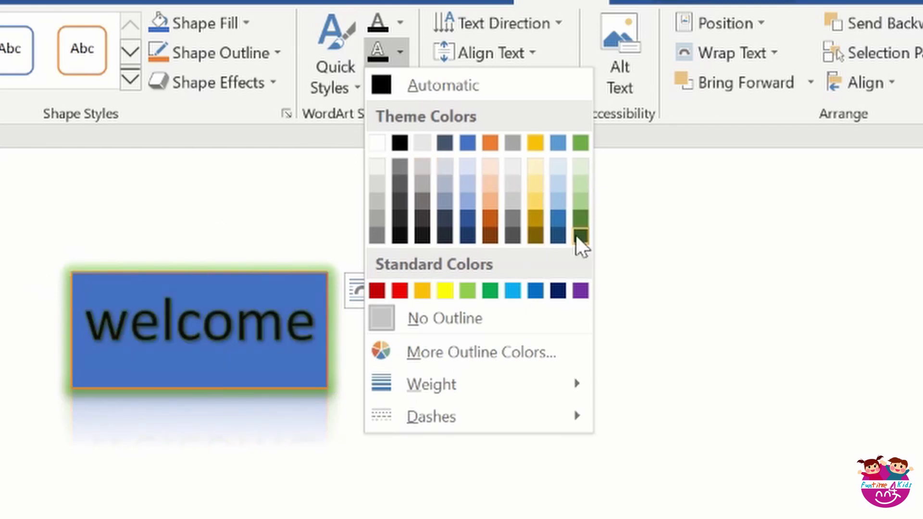
Outline the welcome letters in orange and give them an Offset: Top Left outer shadow.
{"action": "left_click", "coordinate": [490, 146]}
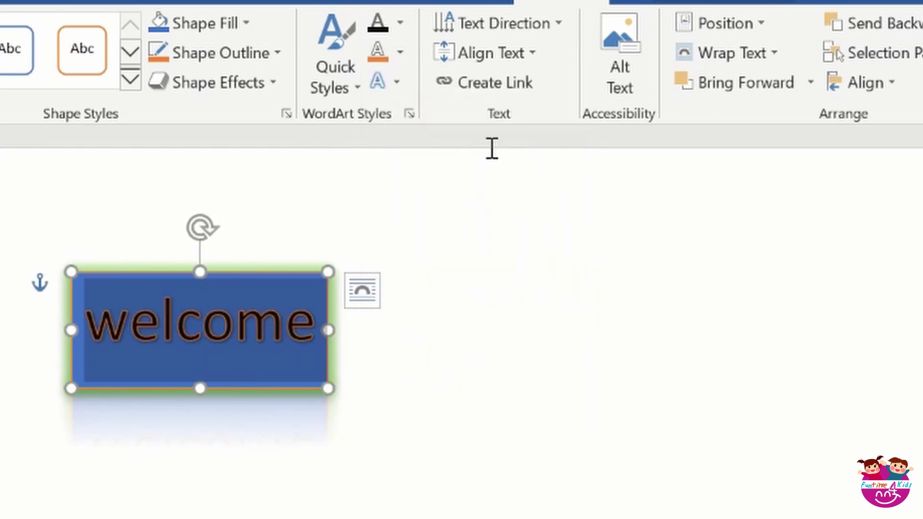
{"action": "left_click", "coordinate": [395, 84]}
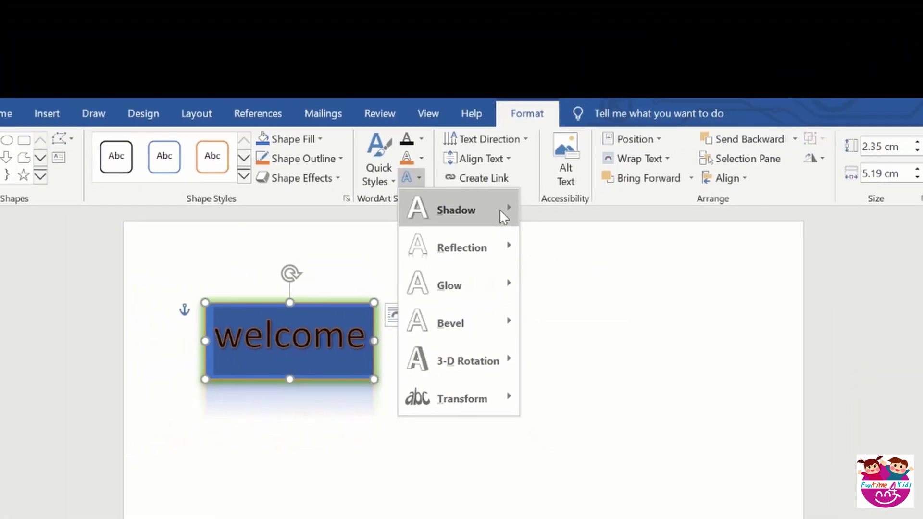
{"action": "mouse_move", "coordinate": [513, 144]}
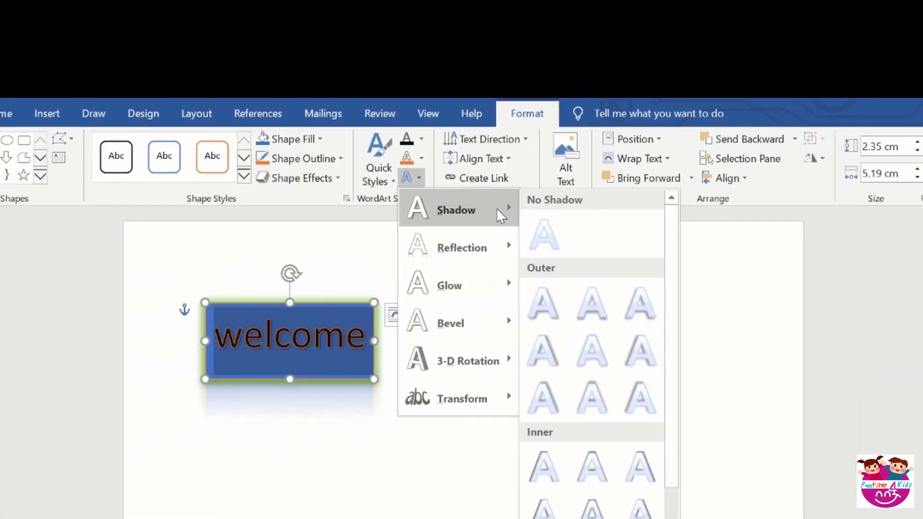
{"action": "left_click", "coordinate": [649, 409]}
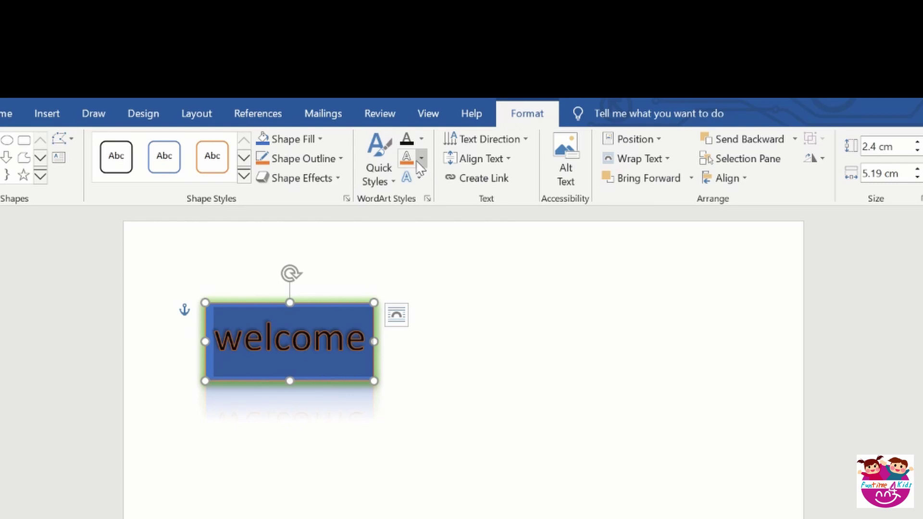
Apply the white-fill WordArt quick style to the 'welcome' text.
{"action": "left_click", "coordinate": [379, 154]}
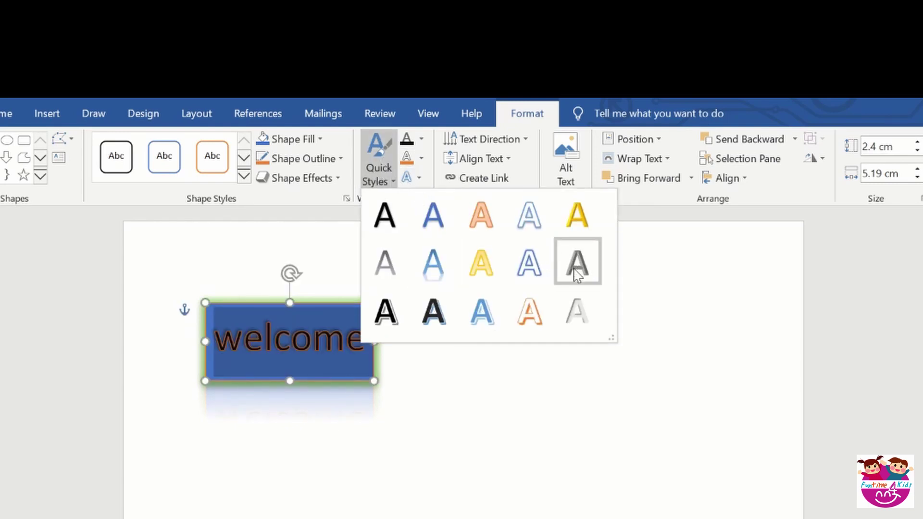
{"action": "left_click", "coordinate": [530, 263]}
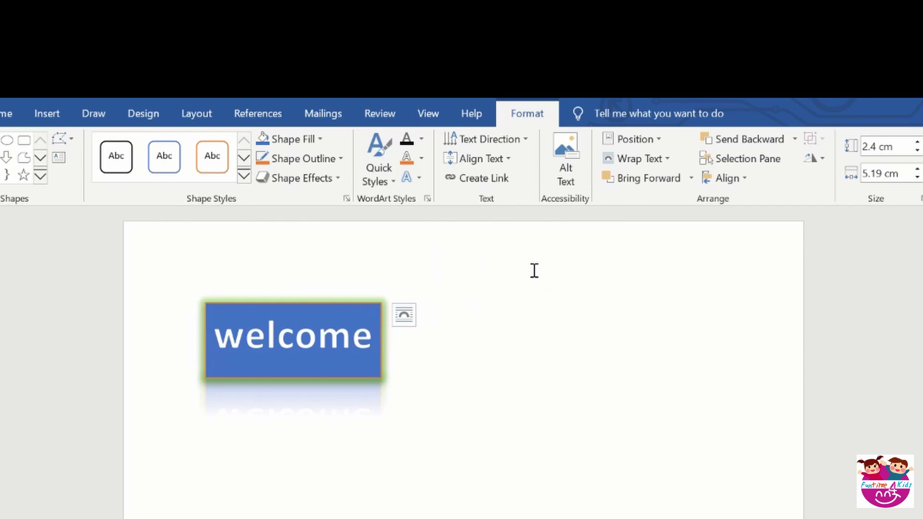
{"action": "left_click", "coordinate": [346, 279]}
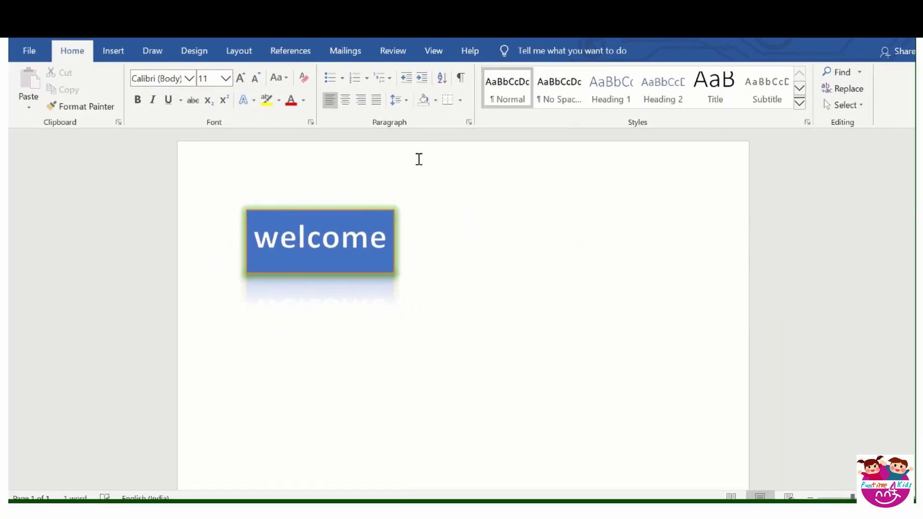
Apply the Off Axis 1: Right 3-D rotation to the welcome WordArt.
{"action": "left_click", "coordinate": [373, 231]}
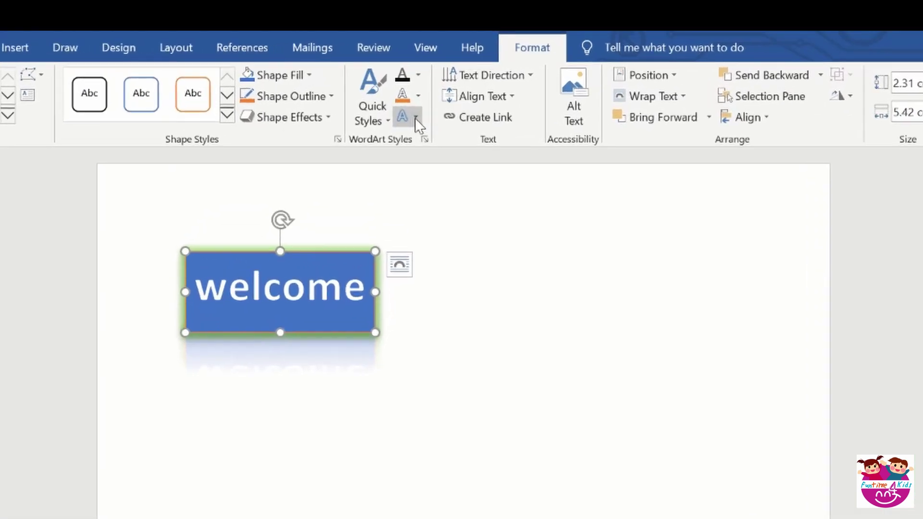
{"action": "left_click", "coordinate": [426, 104]}
{"action": "mouse_move", "coordinate": [442, 264]}
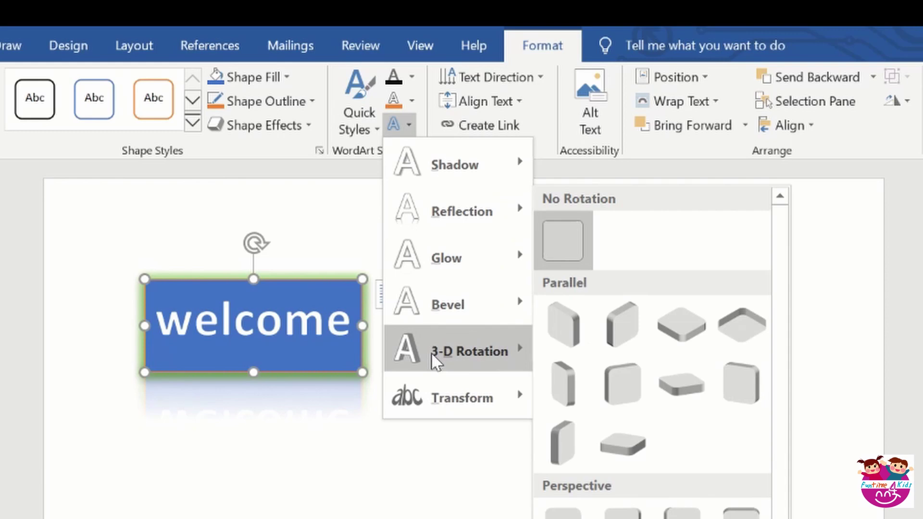
{"action": "left_click", "coordinate": [630, 385]}
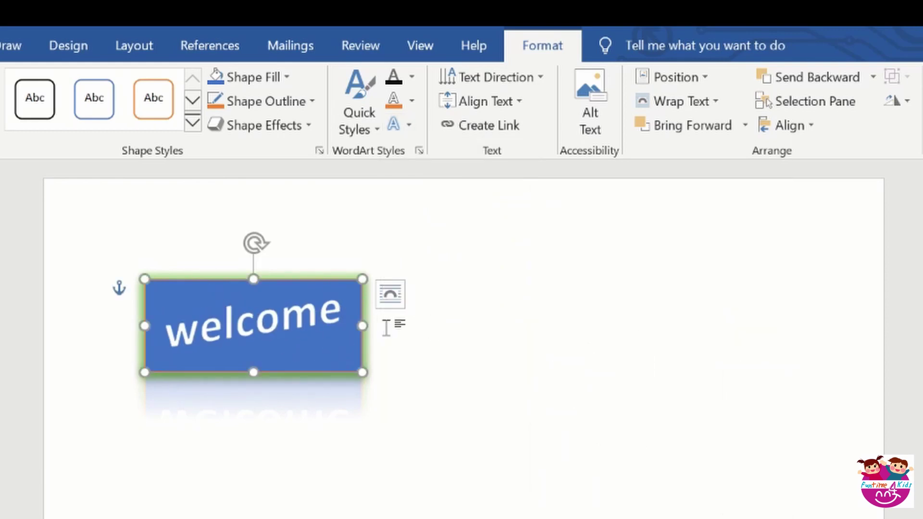
Reselect the welcome box and bring up its Text Effects transform options.
{"action": "left_click", "coordinate": [382, 310]}
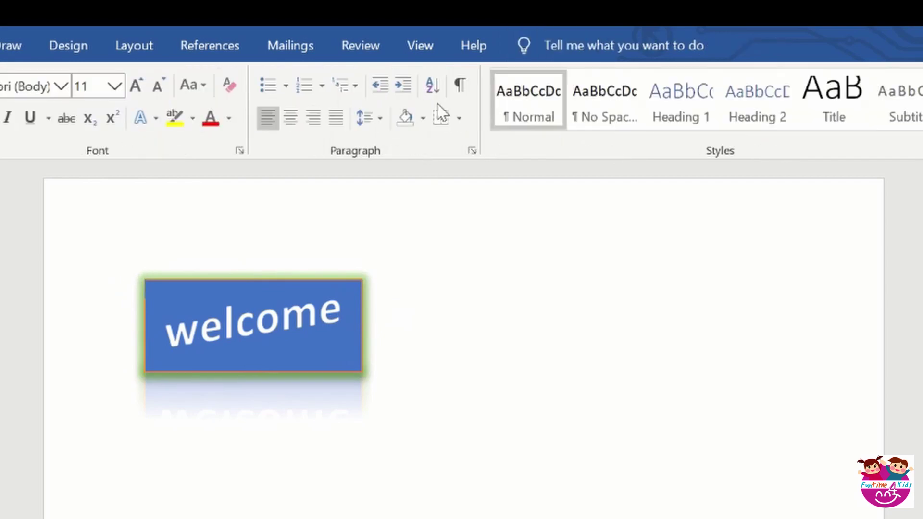
{"action": "left_click", "coordinate": [310, 297]}
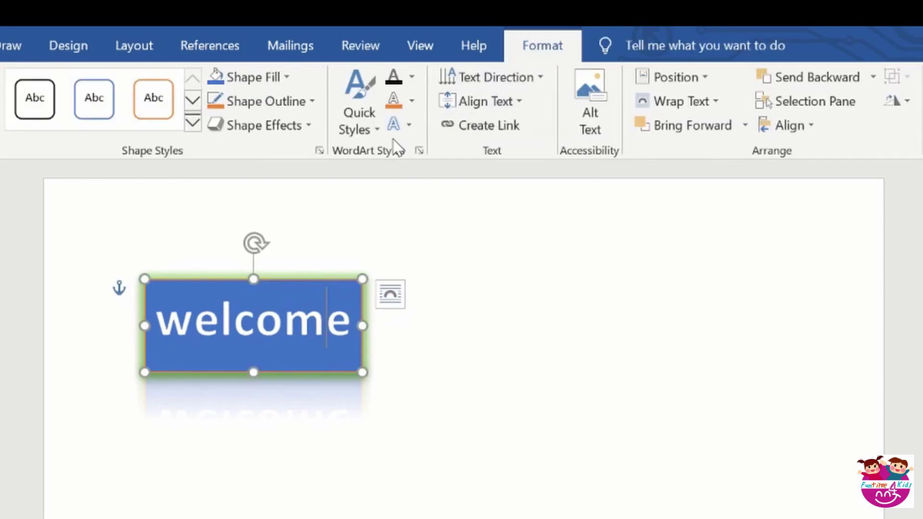
{"action": "left_click", "coordinate": [371, 127]}
{"action": "left_click", "coordinate": [400, 121]}
{"action": "left_click", "coordinate": [400, 121]}
Warp 'welcome' with the Chevron: Down transform, then deselect the box.
{"action": "mouse_move", "coordinate": [485, 389]}
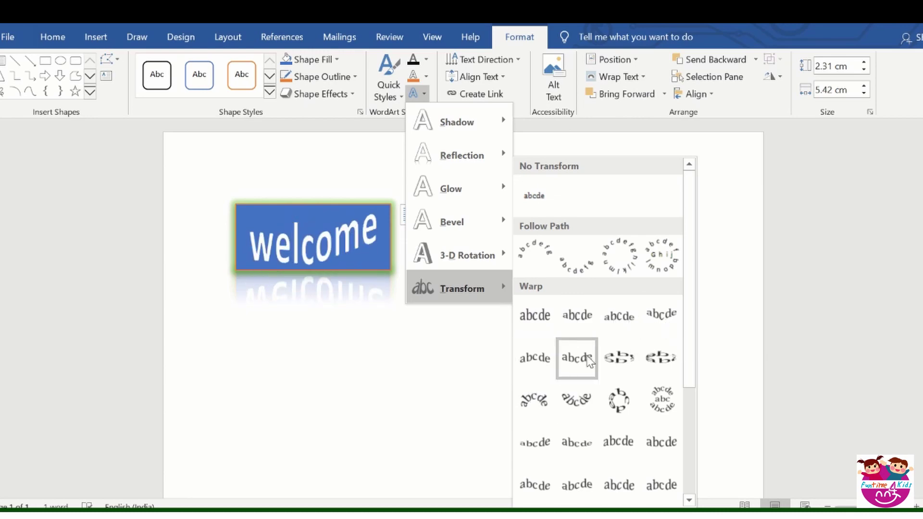
{"action": "left_click", "coordinate": [589, 361]}
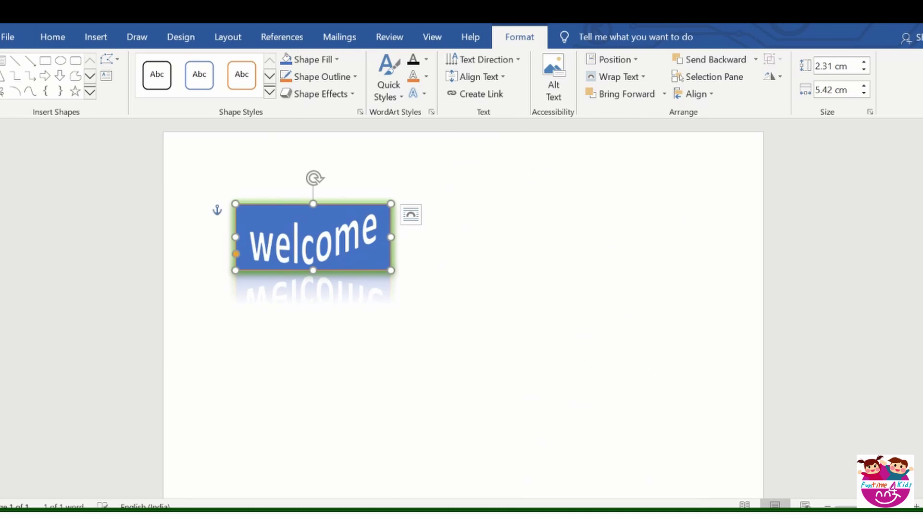
{"action": "left_click", "coordinate": [427, 265]}
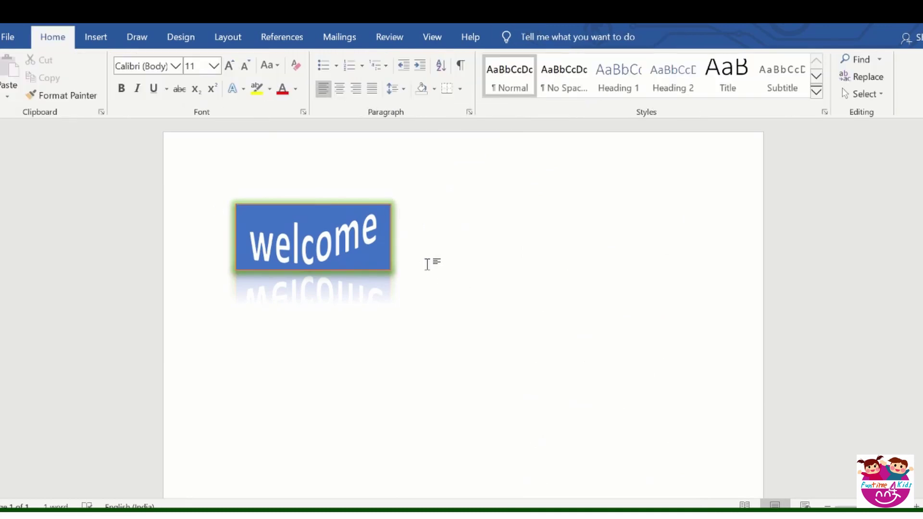
Open the Bing-powered Online Pictures dialog via Insert > Pictures > Online Pictures.
{"action": "left_click", "coordinate": [114, 45]}
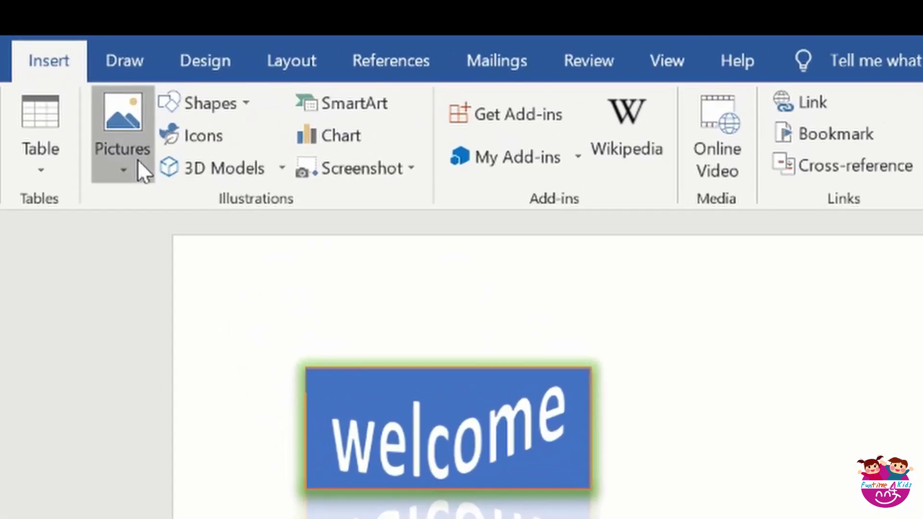
{"action": "left_click", "coordinate": [142, 95]}
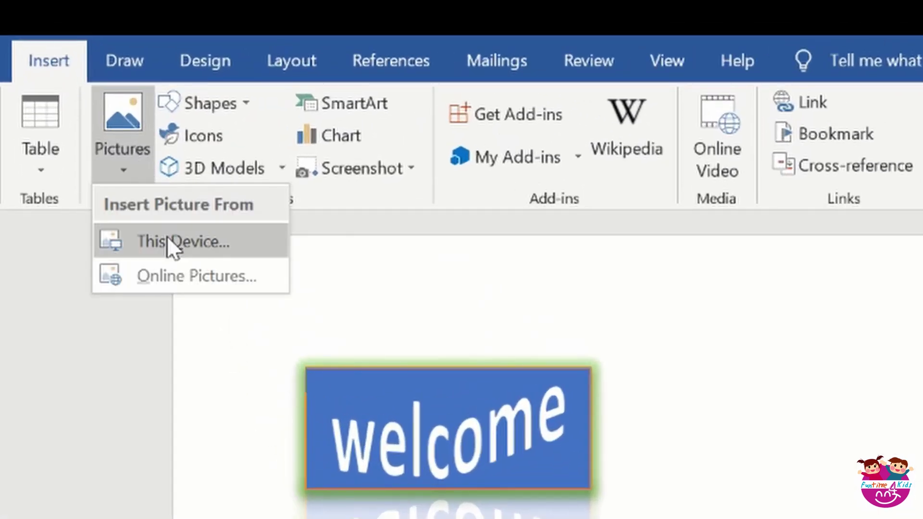
{"action": "left_click", "coordinate": [186, 275]}
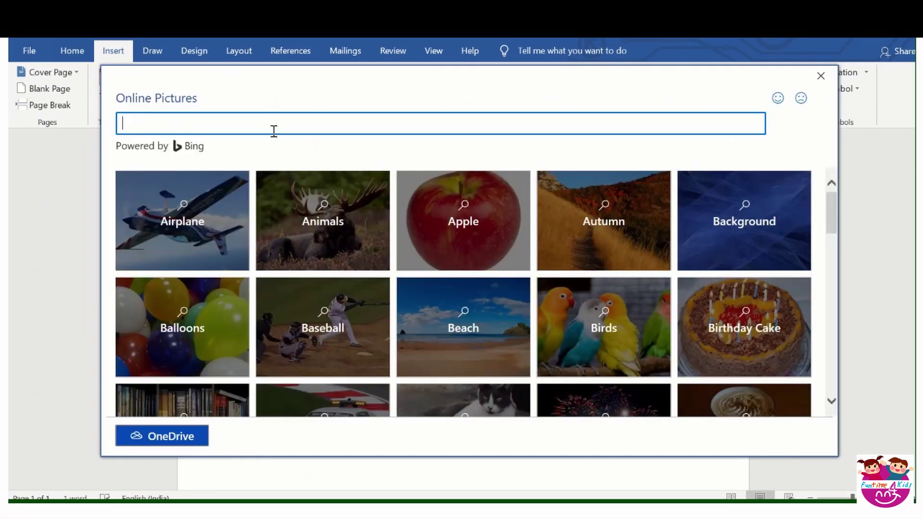
Browse the Airplane category and select the second airplane photo.
{"action": "left_click", "coordinate": [236, 215]}
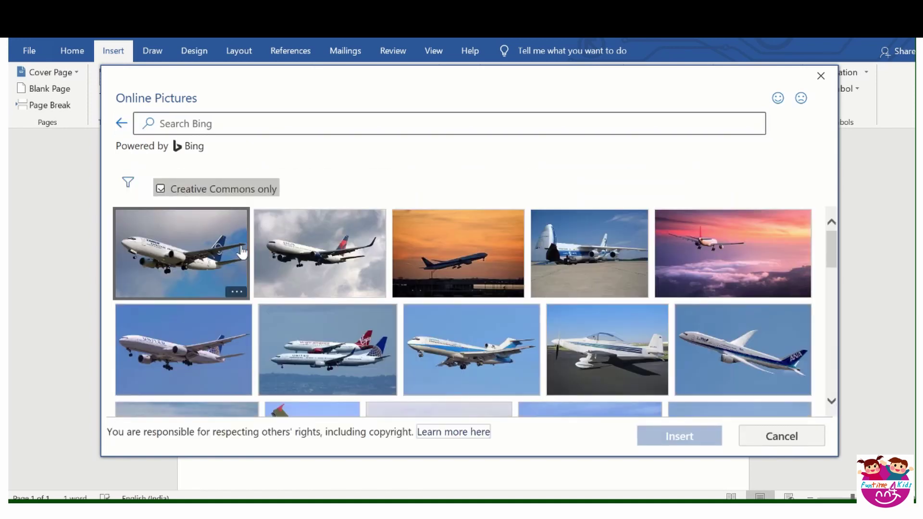
{"action": "left_click", "coordinate": [313, 251]}
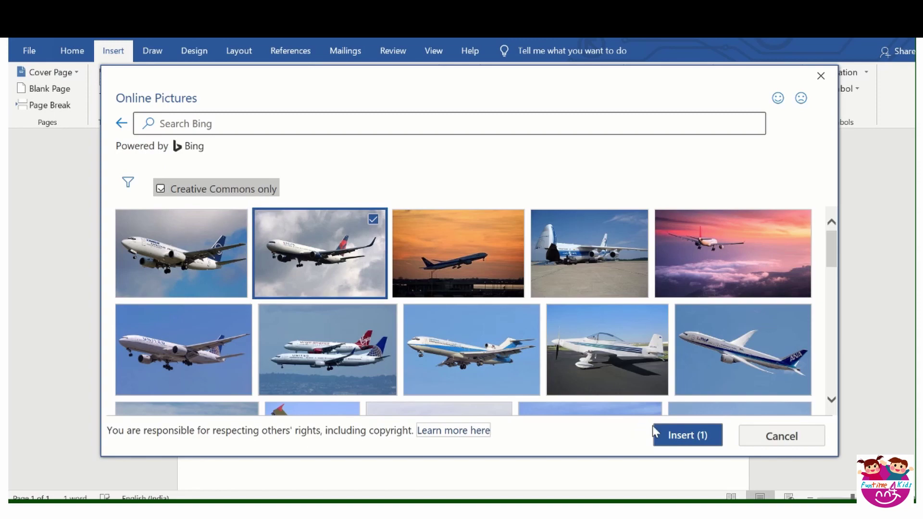